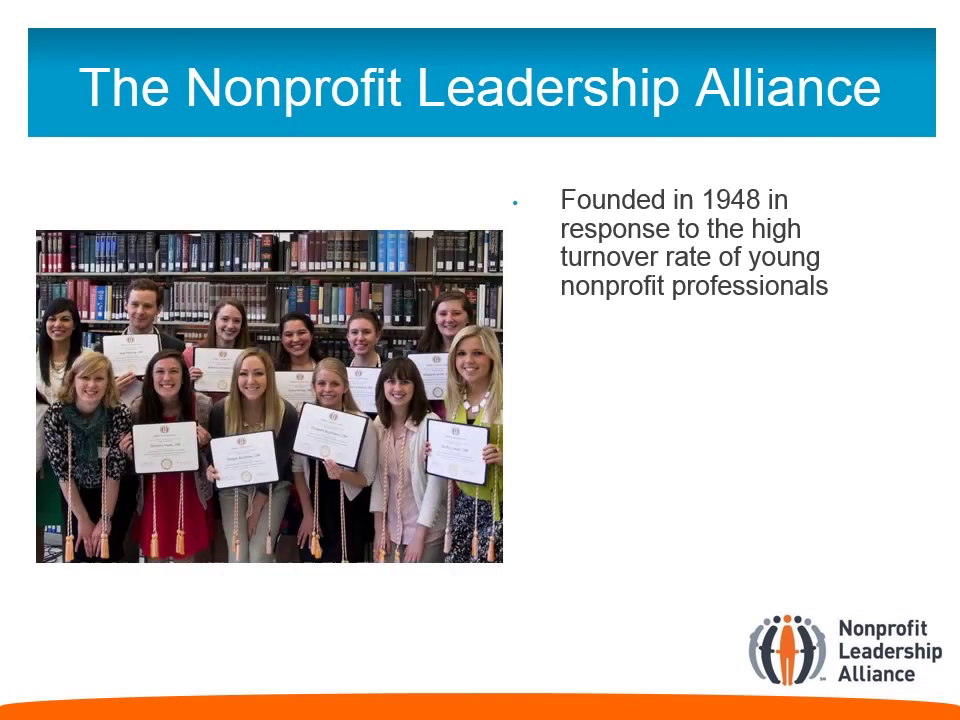
key(Right)
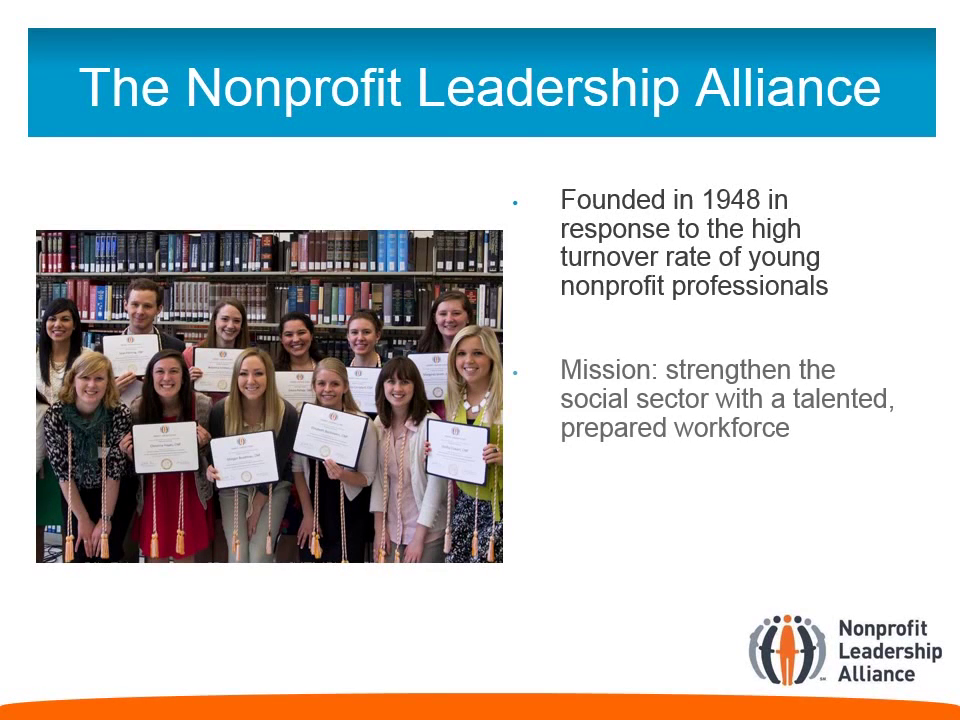
key(Right)
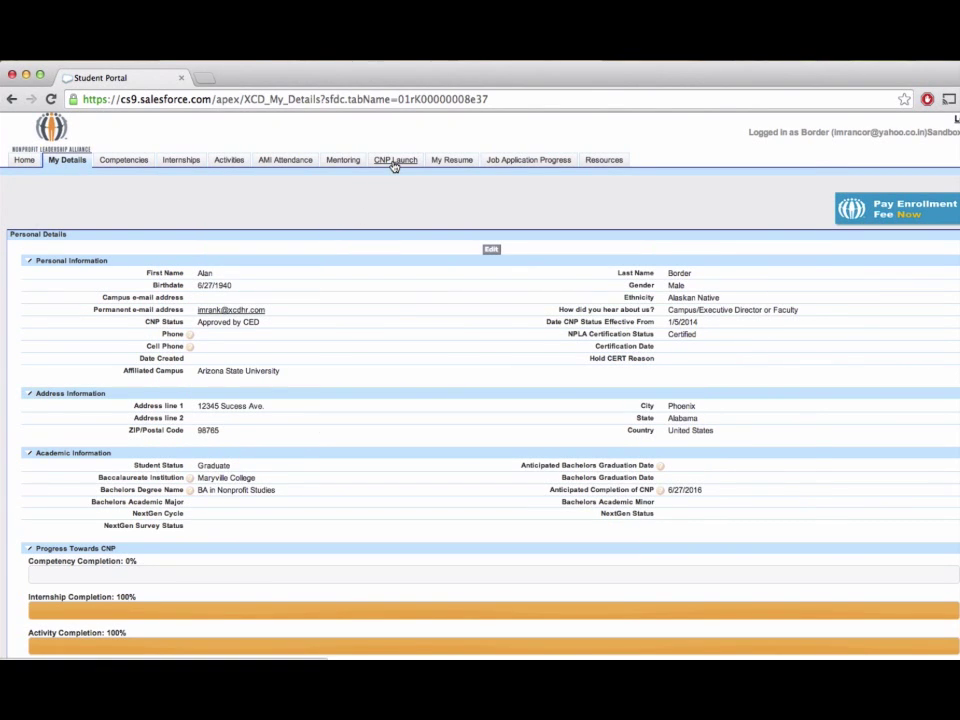
Open the CNP Launch job search and choose Full Time as the position type
click(394, 162)
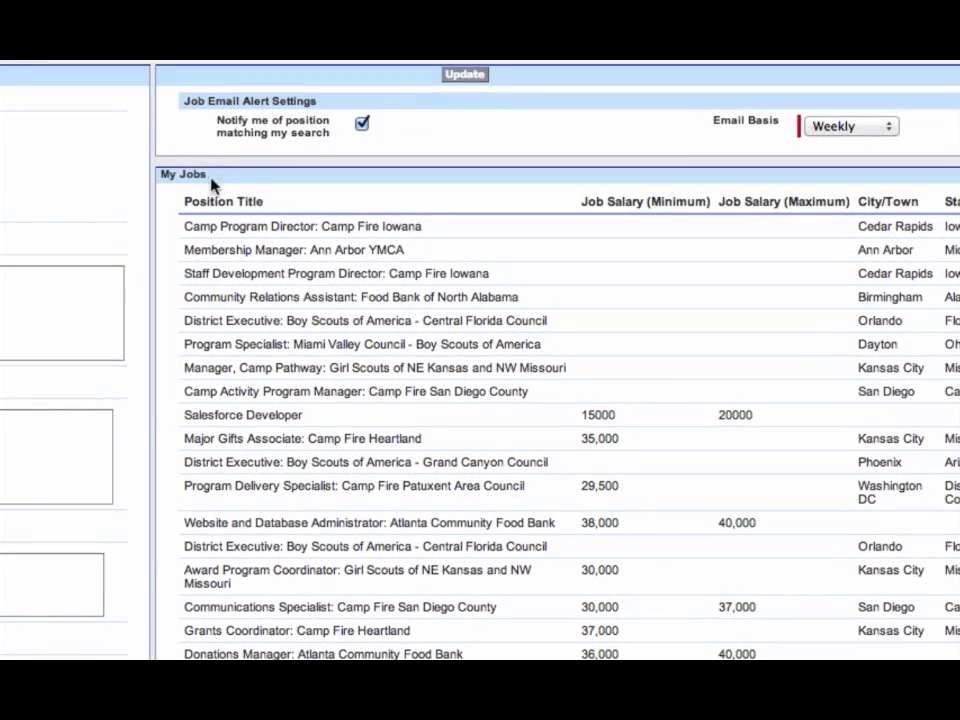
scroll(225, 185, down, 3)
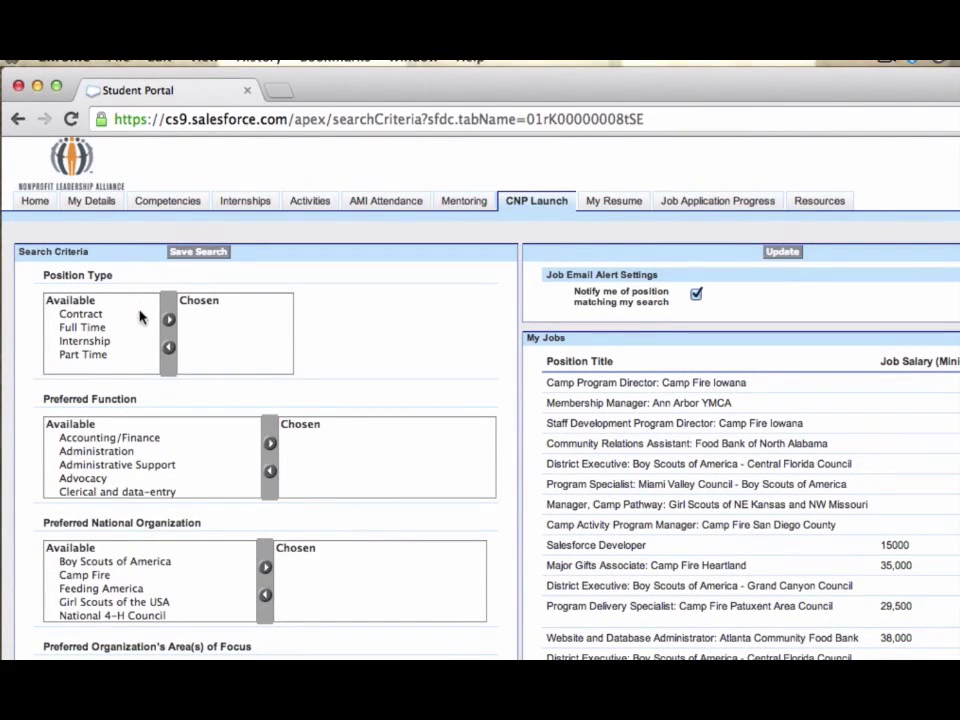
click(147, 328)
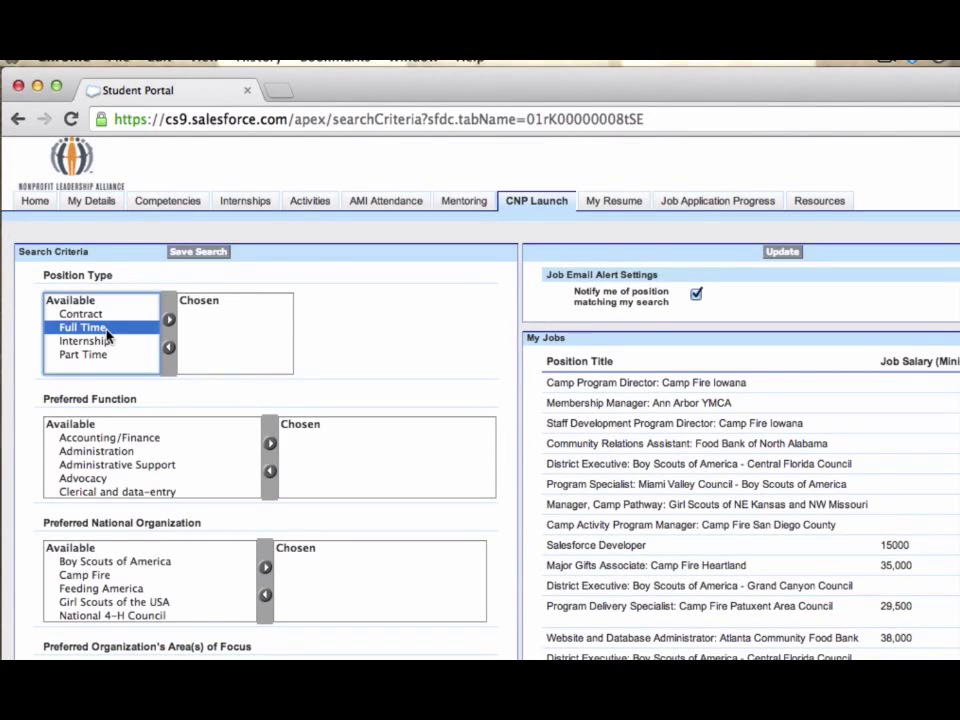
click(169, 322)
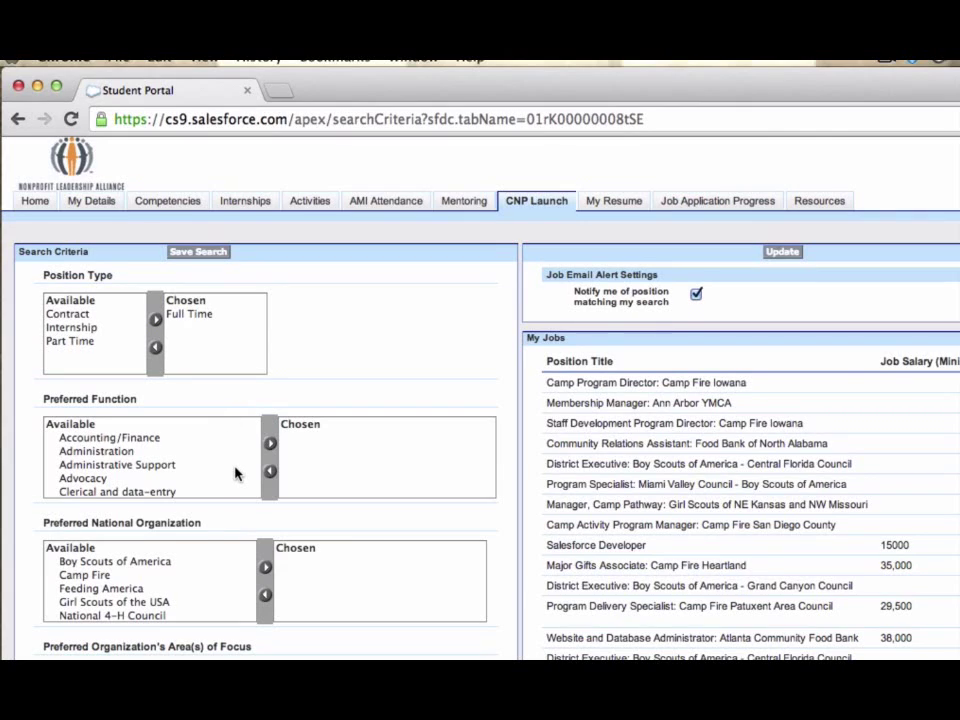
Examine the available preferred functions and preferred national organizations in the search criteria
scroll(236, 474, down, 3)
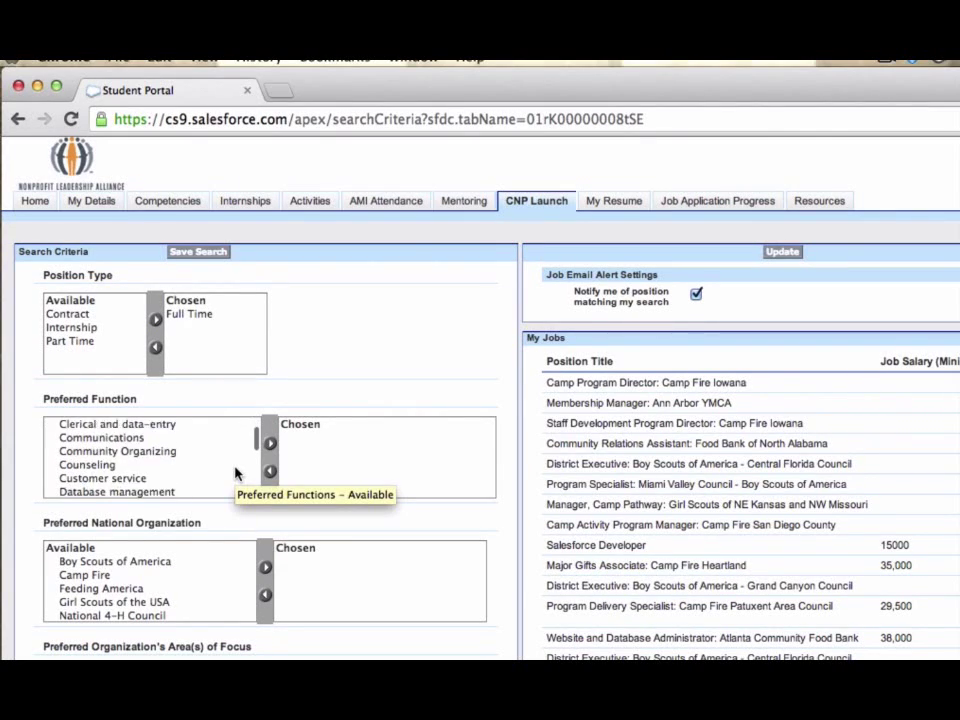
scroll(236, 474, down, 2)
scroll(236, 474, down, 4)
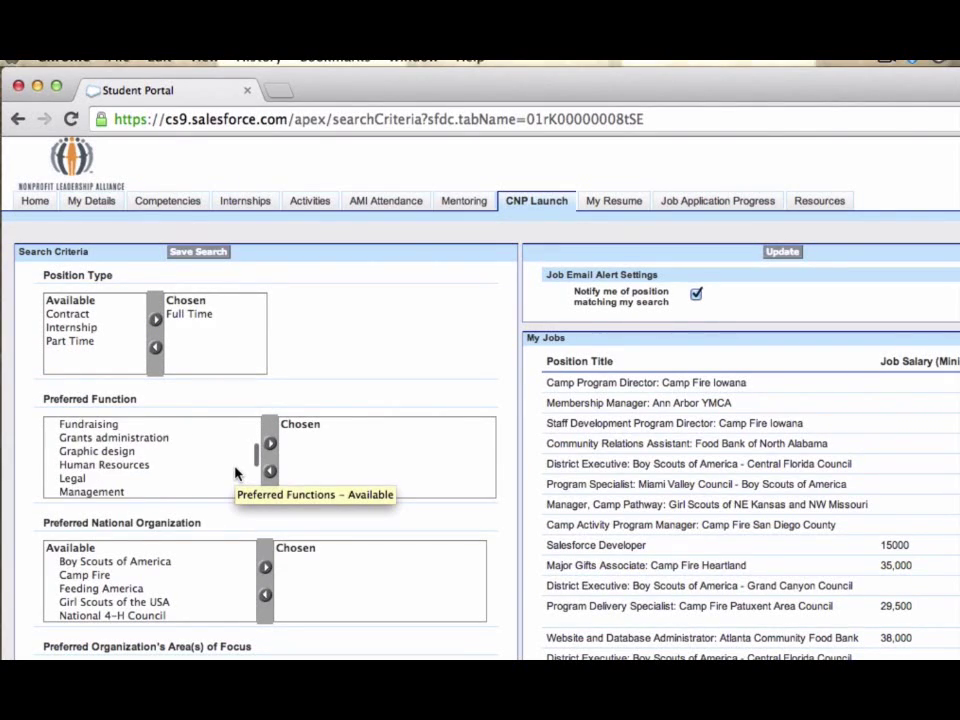
scroll(236, 474, down, 4)
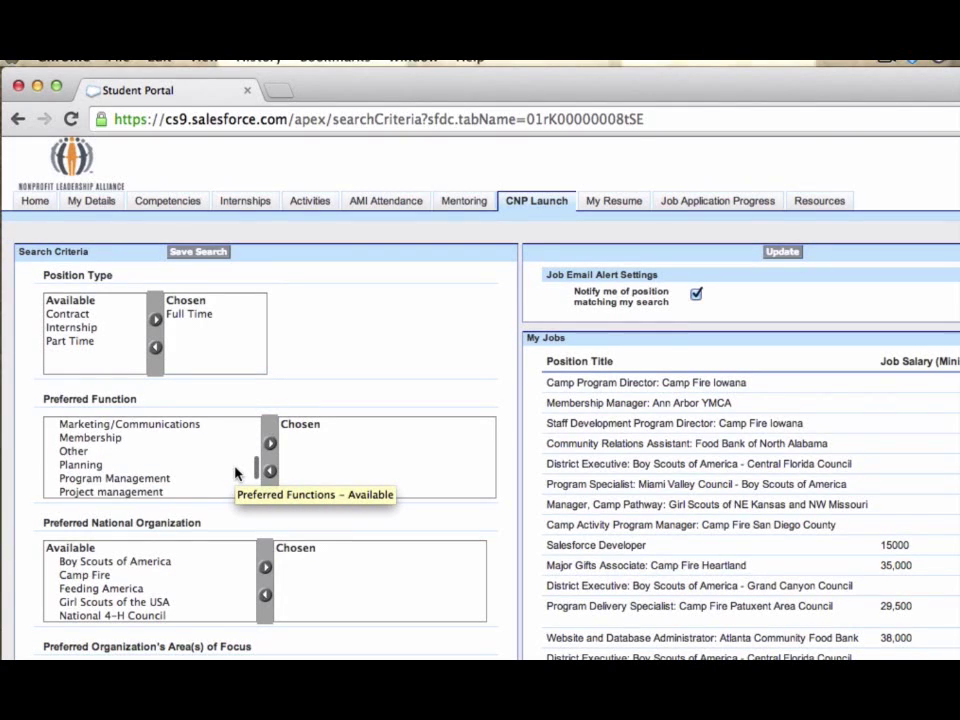
scroll(236, 474, down, 5)
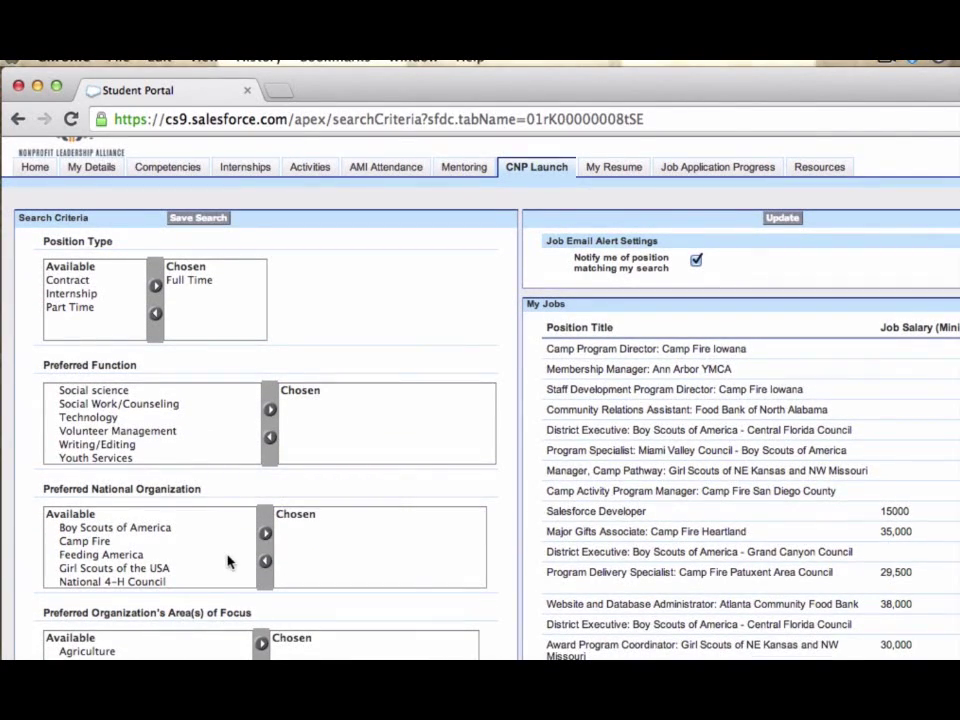
scroll(224, 562, down, 1)
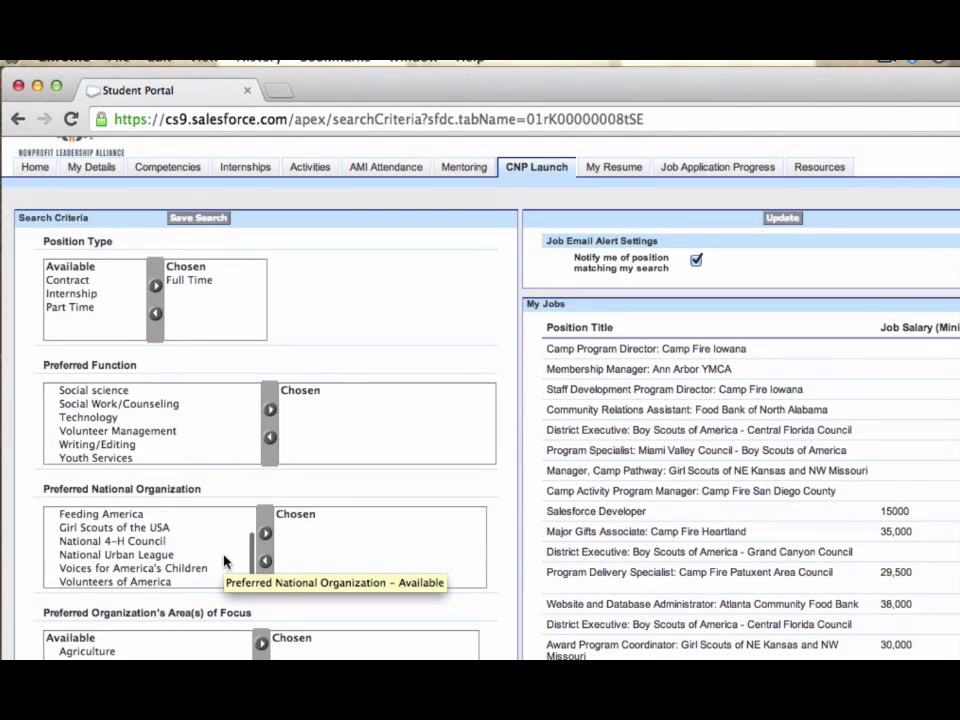
scroll(224, 562, down, 2)
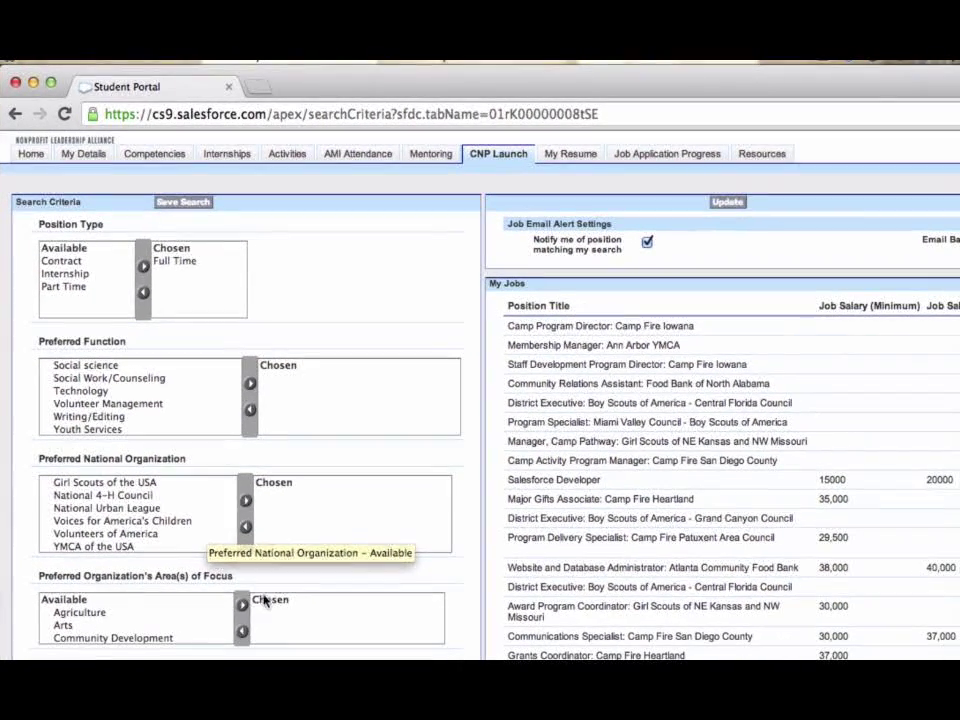
Choose Youth Development as the preferred organization's area of focus and save the search
scroll(214, 630, down, 10)
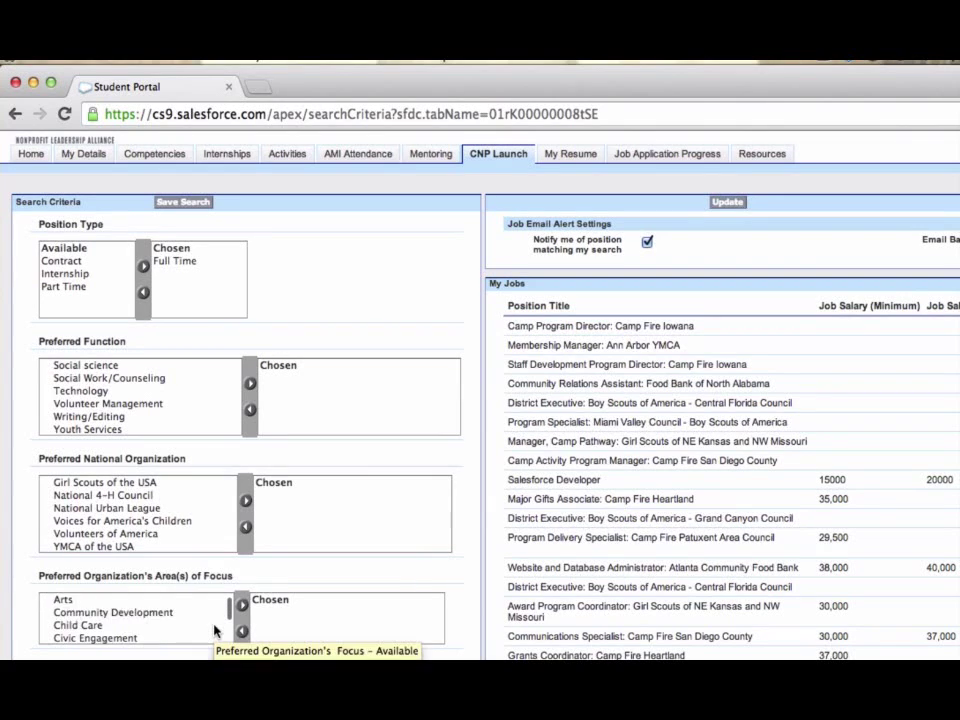
scroll(214, 630, down, 4)
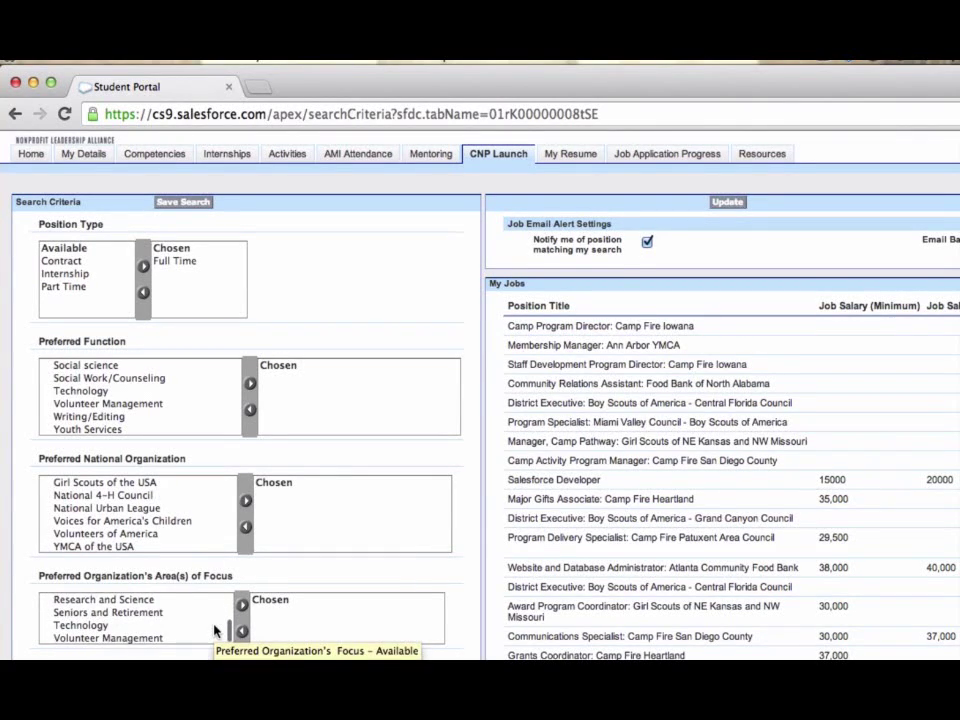
click(158, 604)
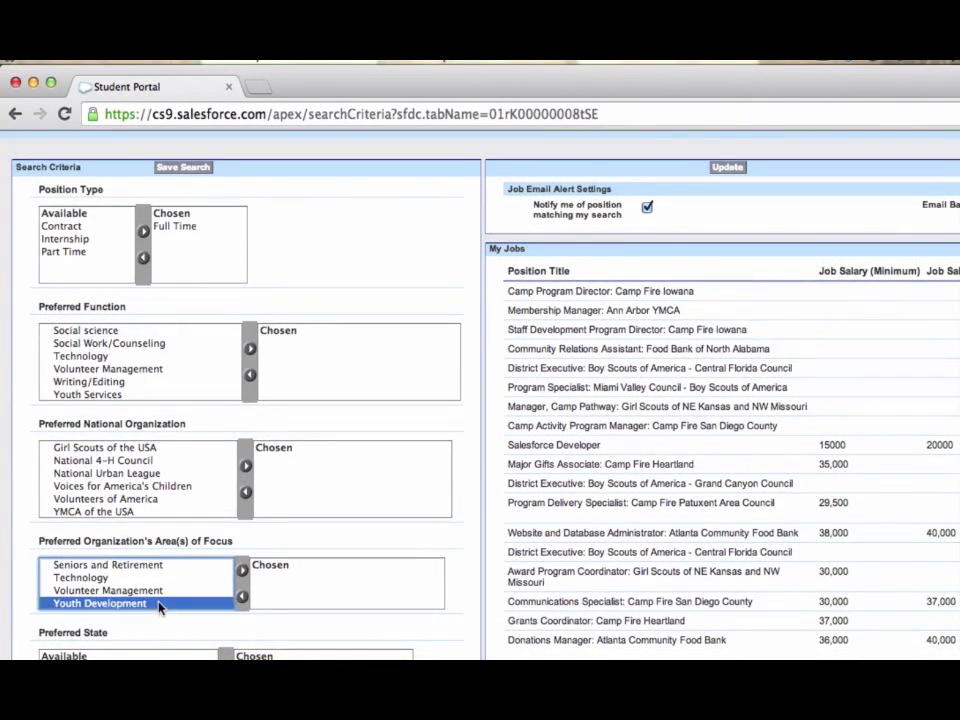
click(242, 572)
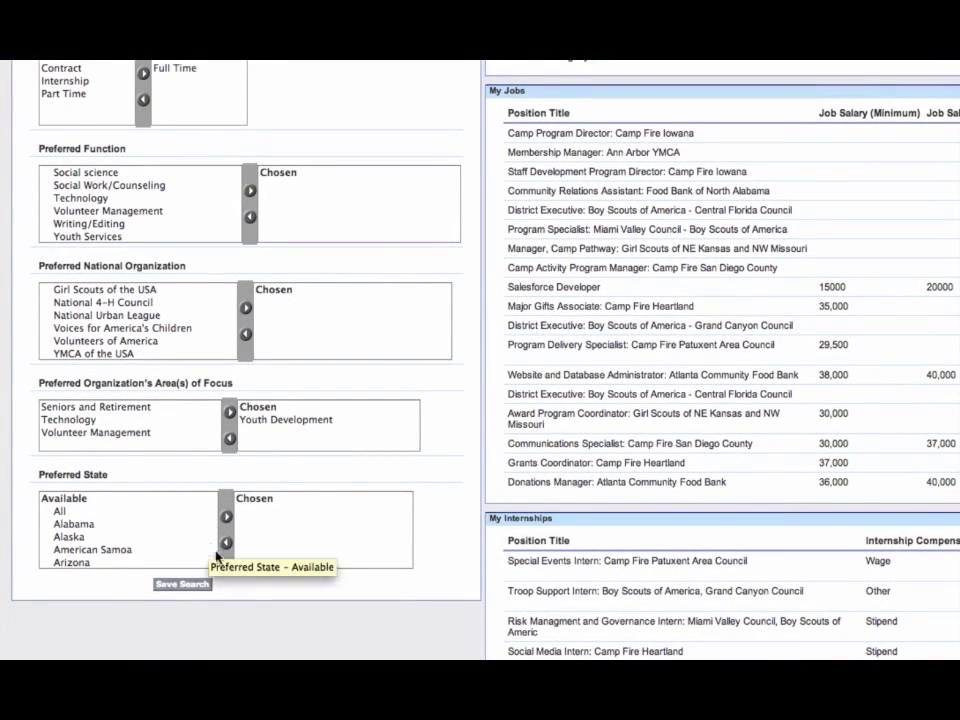
click(198, 588)
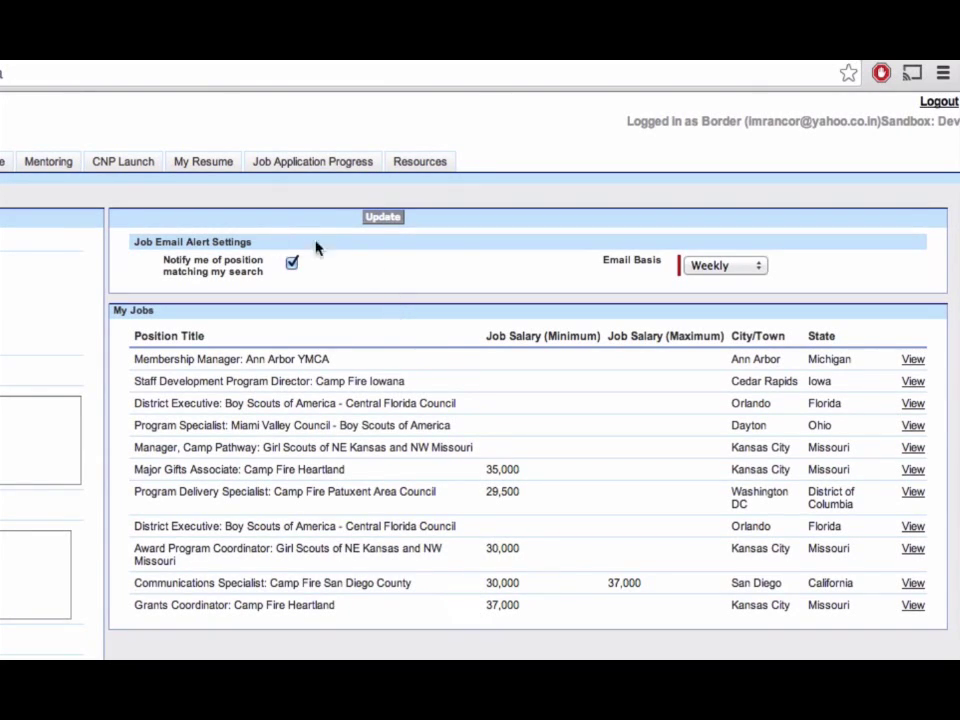
Set the job alert email basis to Daily and update the alert settings
click(701, 268)
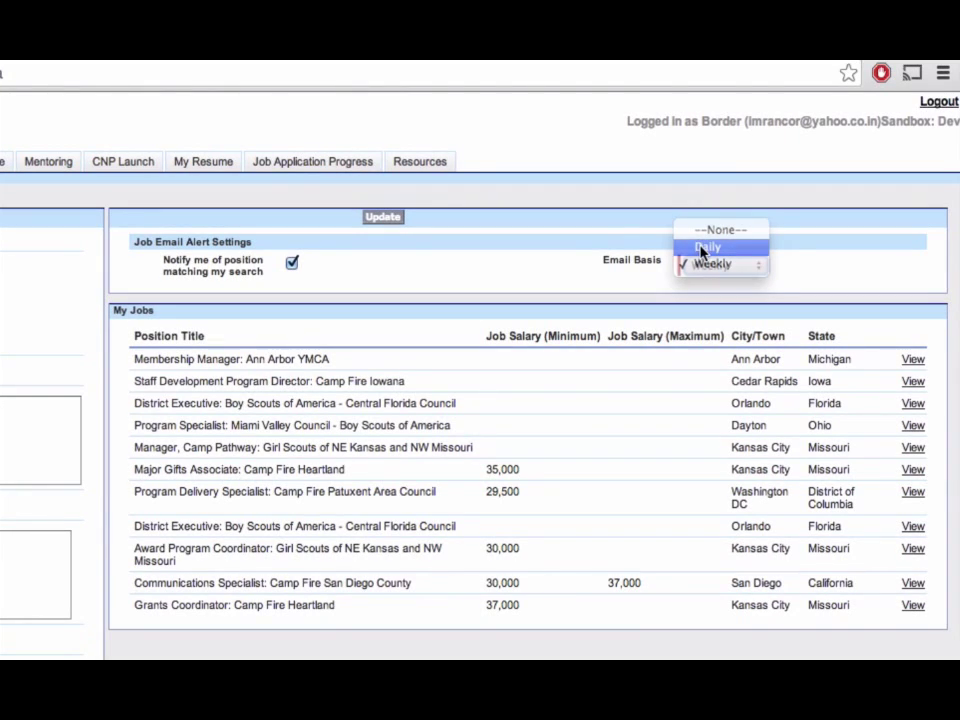
click(700, 248)
click(370, 226)
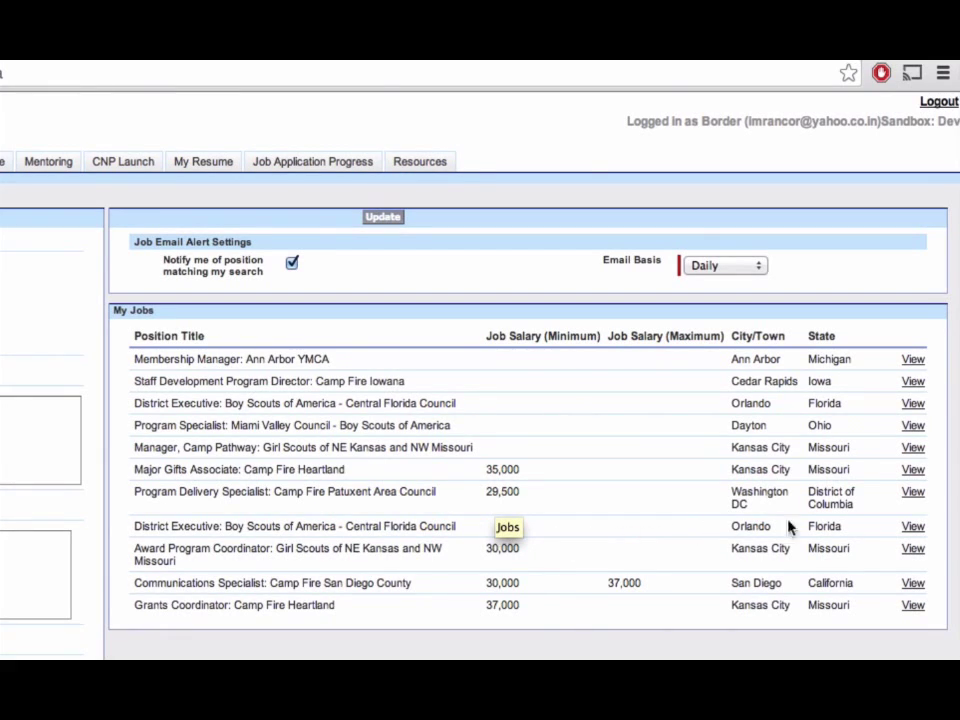
View the District Executive: Boy Scouts of America - Central Florida Council position in Orlando and save it with Apply Later
click(913, 527)
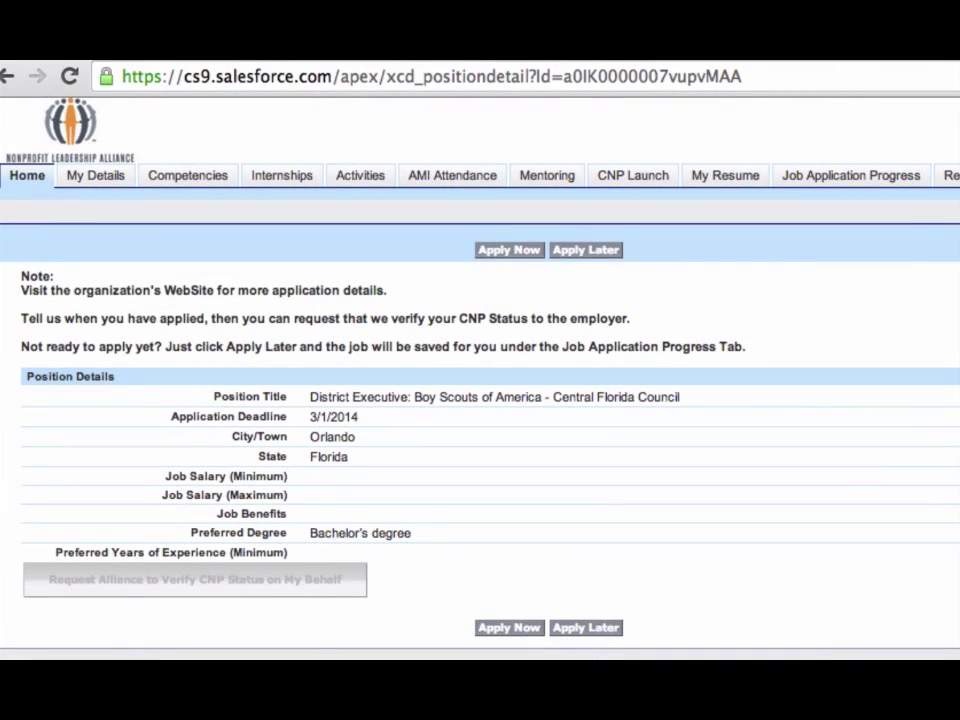
click(588, 628)
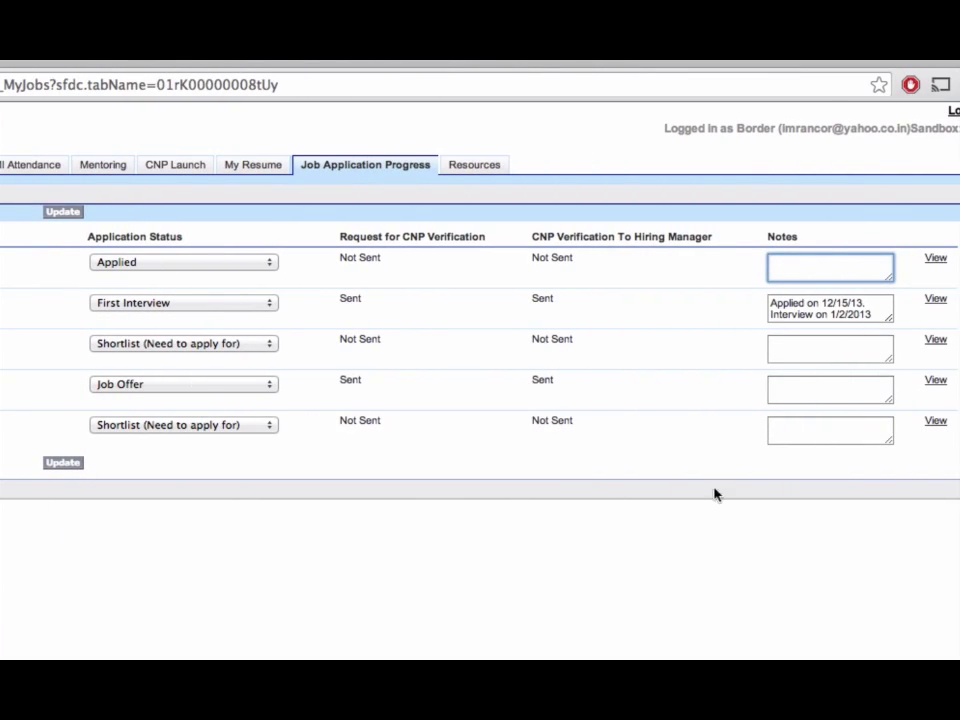
Apply for the shortlisted Central Florida Council District Executive job and request that the Alliance verify the CNP status
click(936, 426)
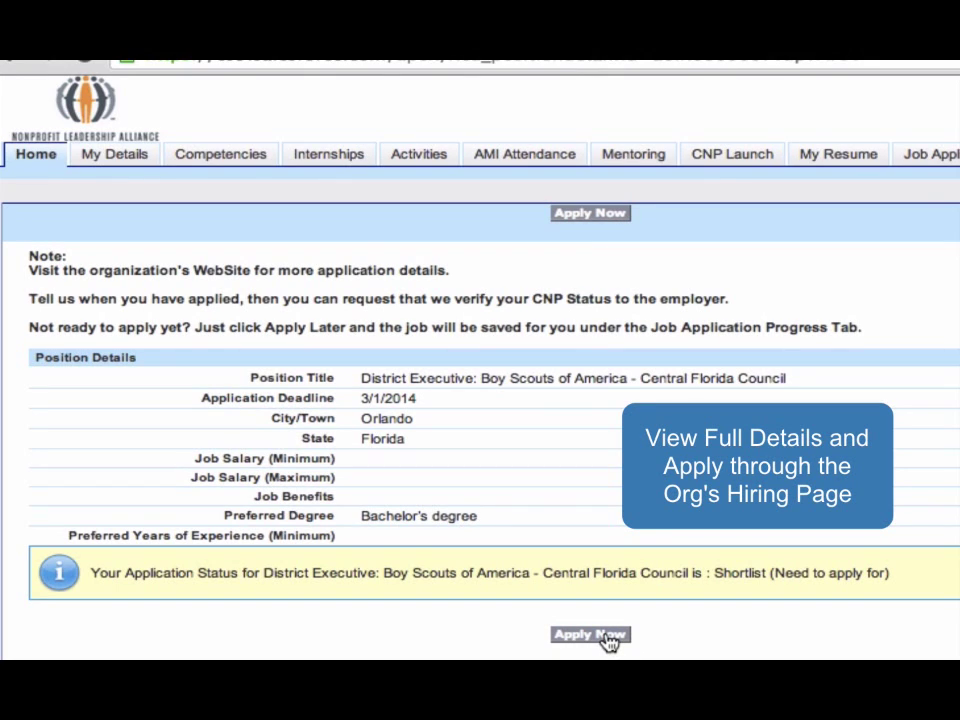
click(608, 638)
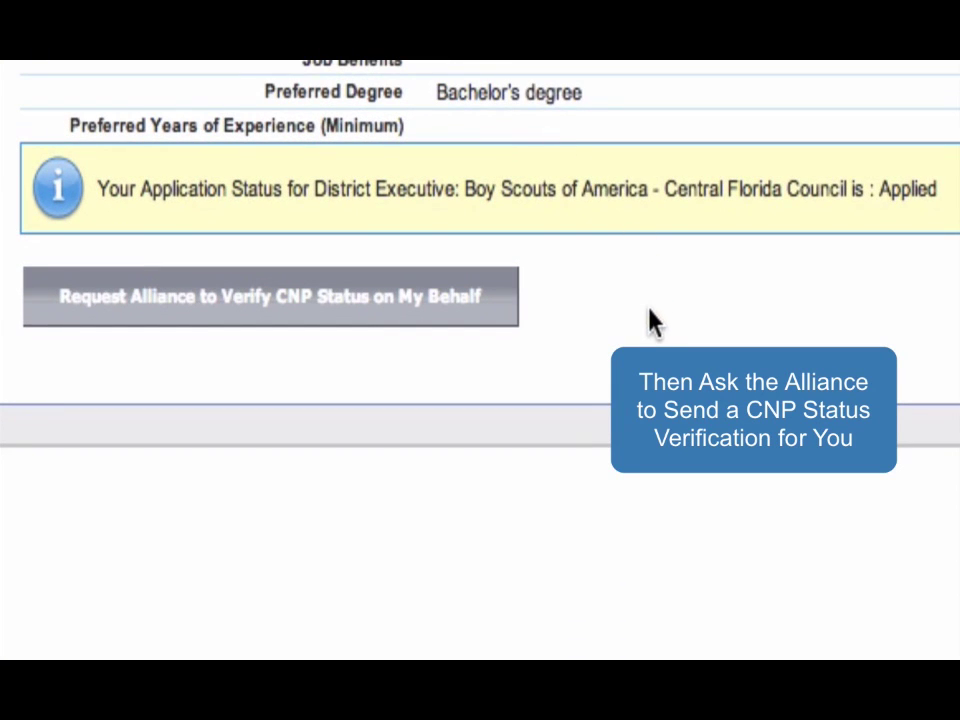
click(430, 320)
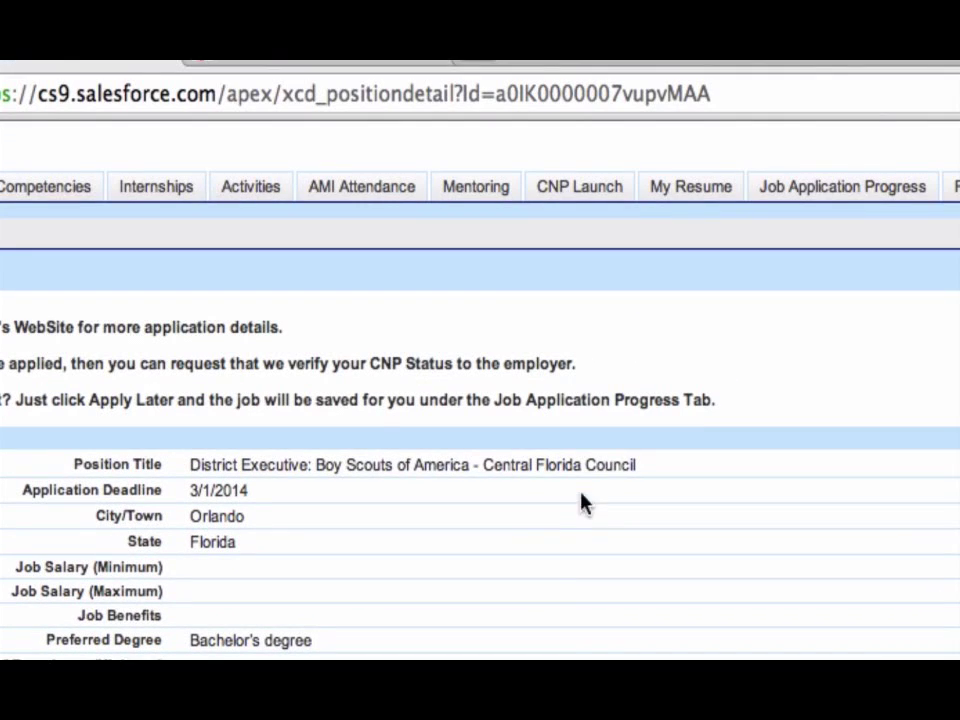
In Job Application Progress, advance the District Executive application status through First Interview, Second Interview and Job Offer to Accepted the Position
click(816, 205)
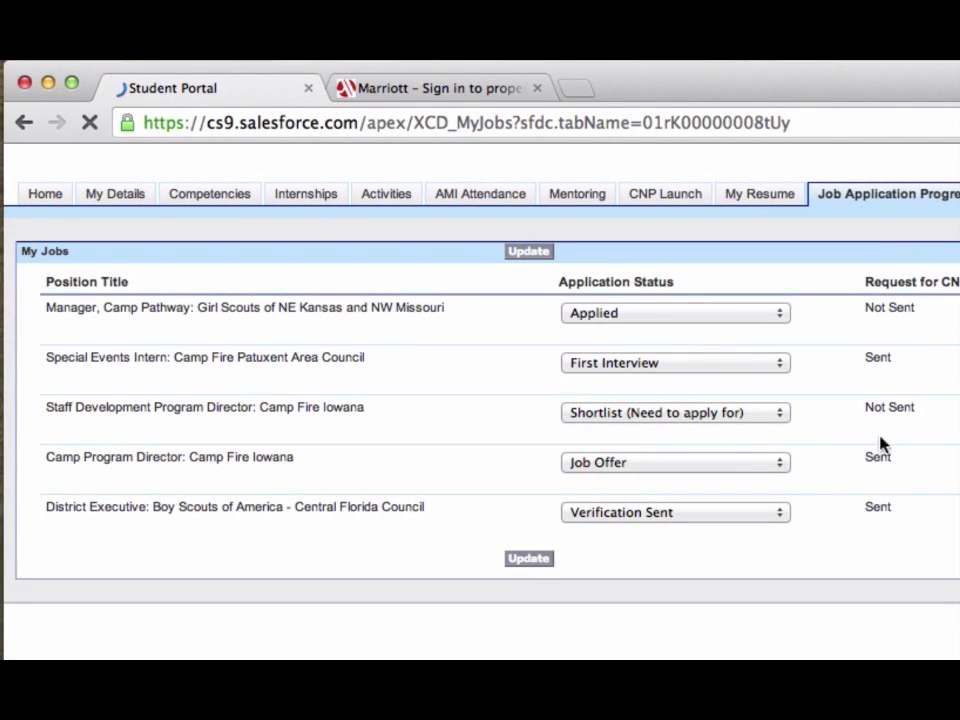
click(782, 514)
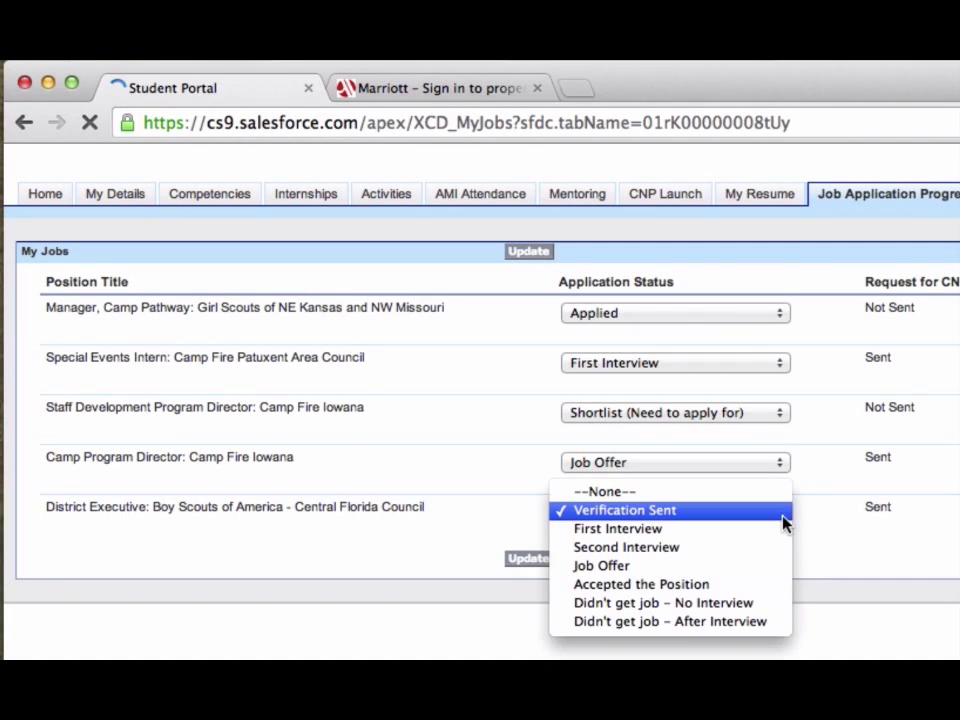
click(777, 538)
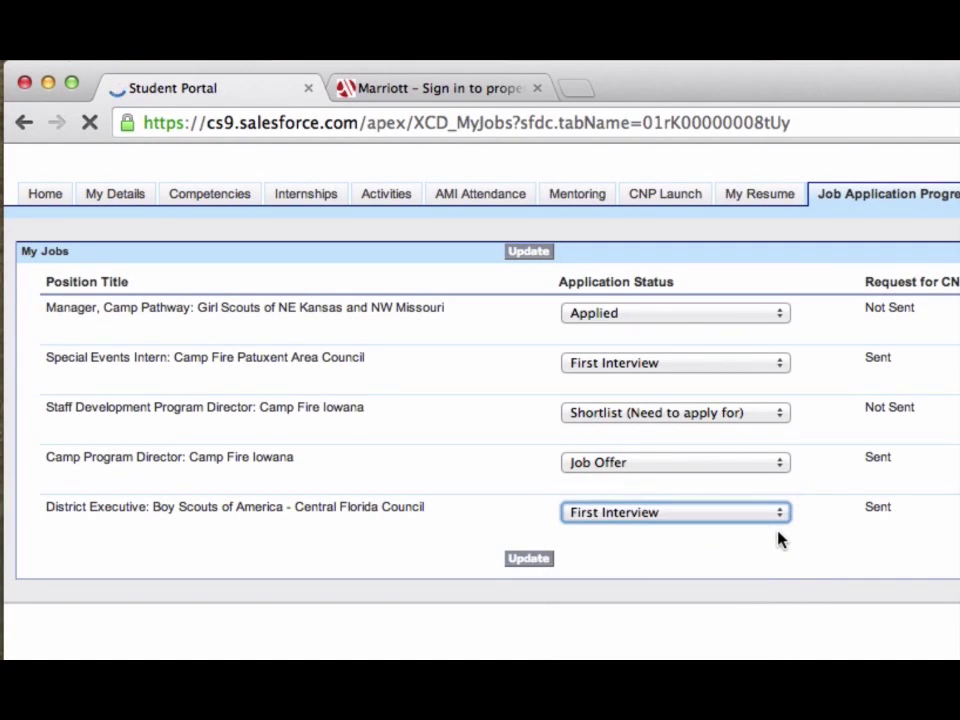
click(785, 522)
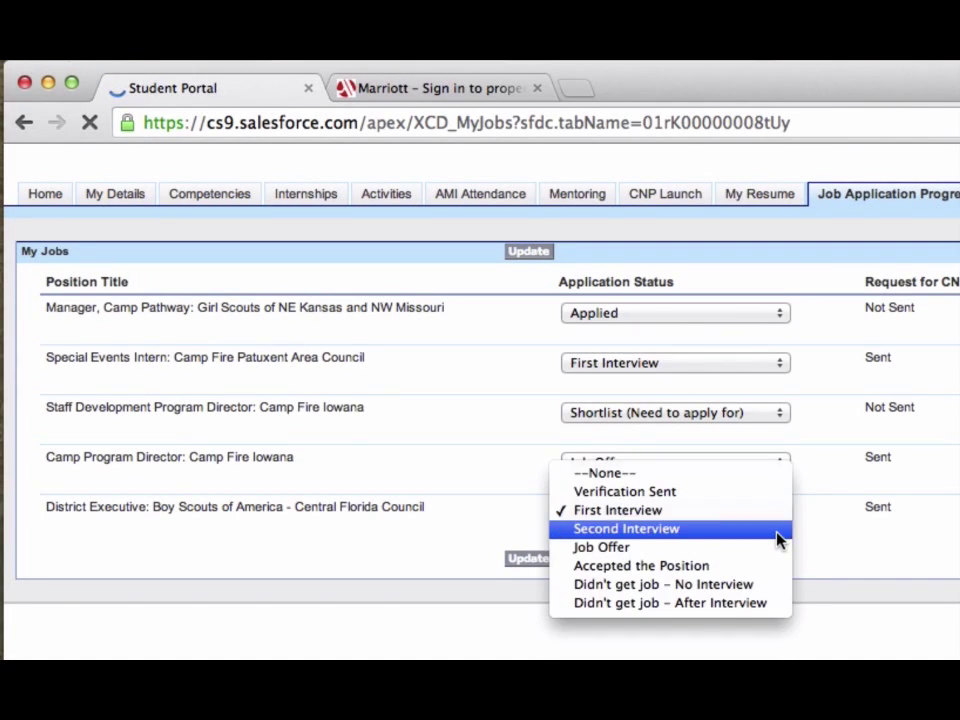
click(780, 540)
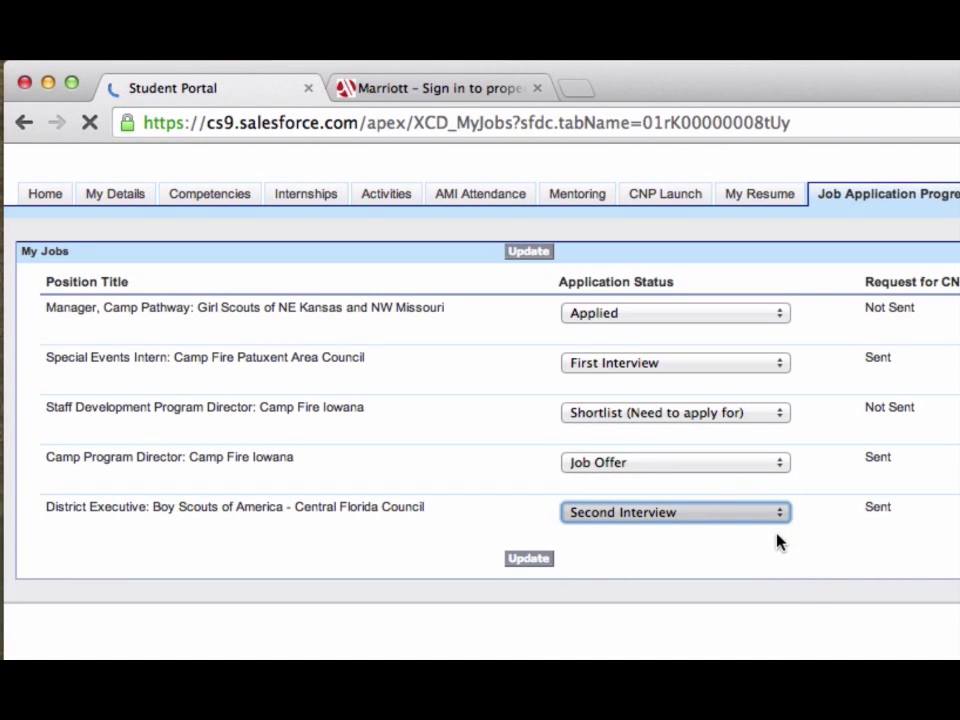
click(783, 519)
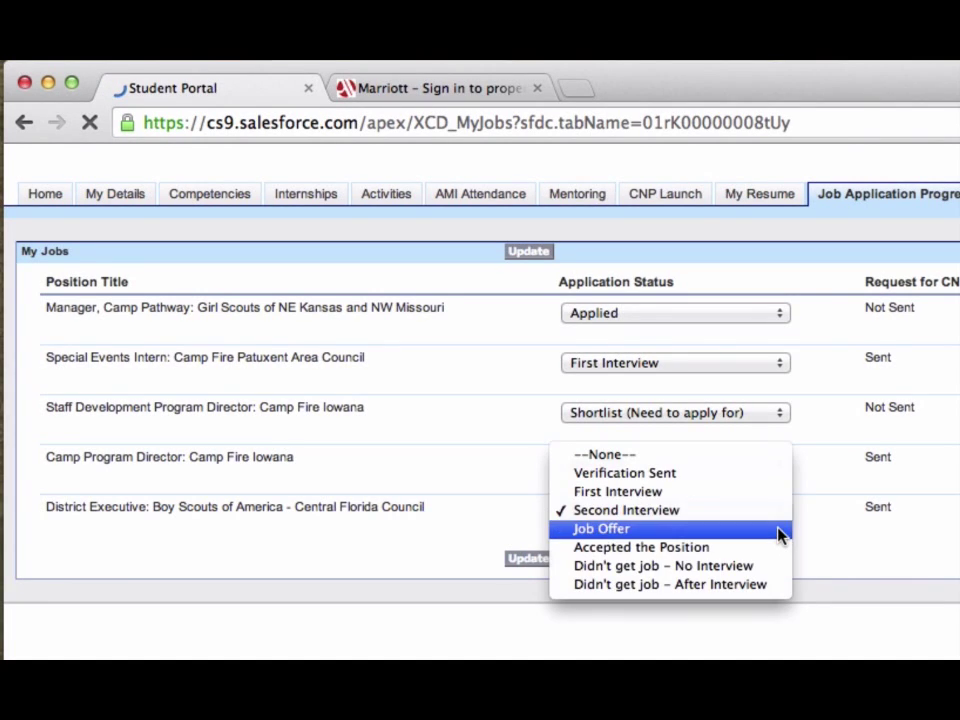
click(782, 530)
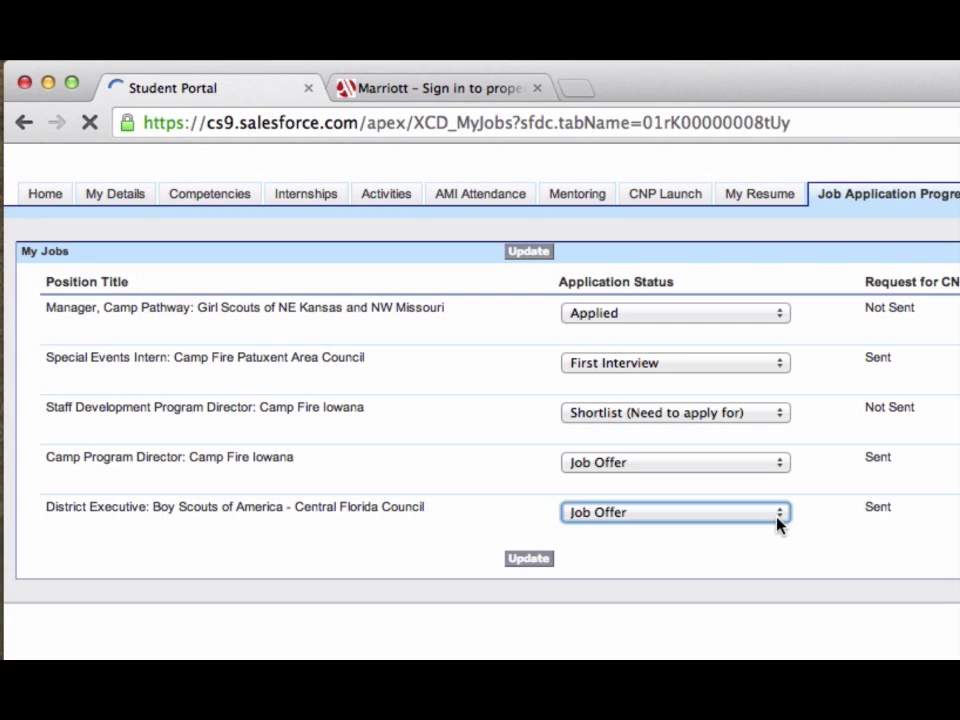
click(778, 520)
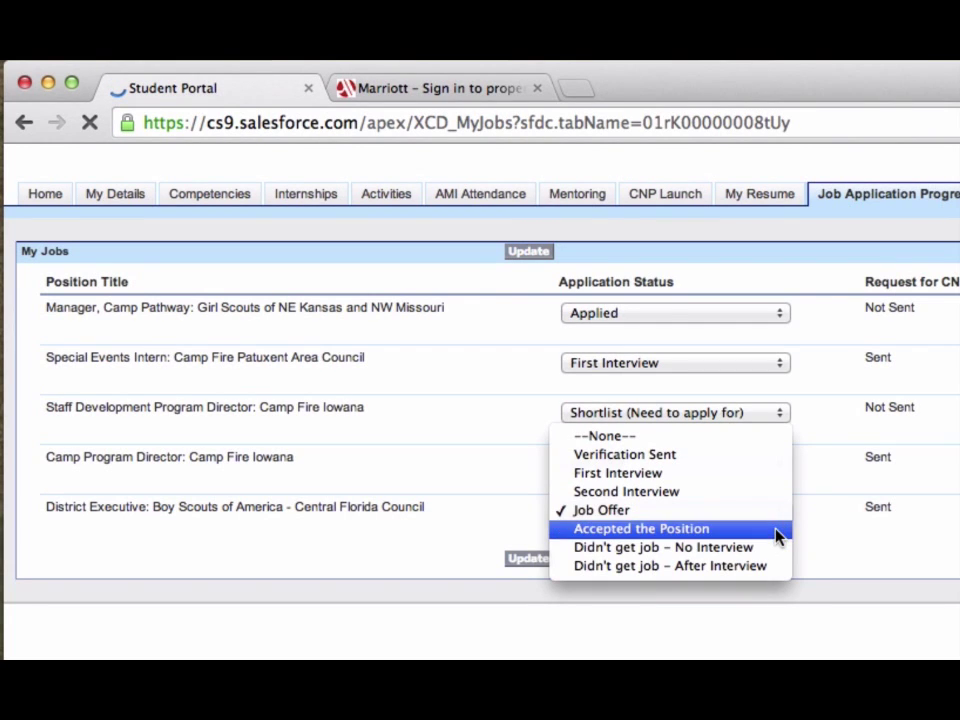
click(779, 537)
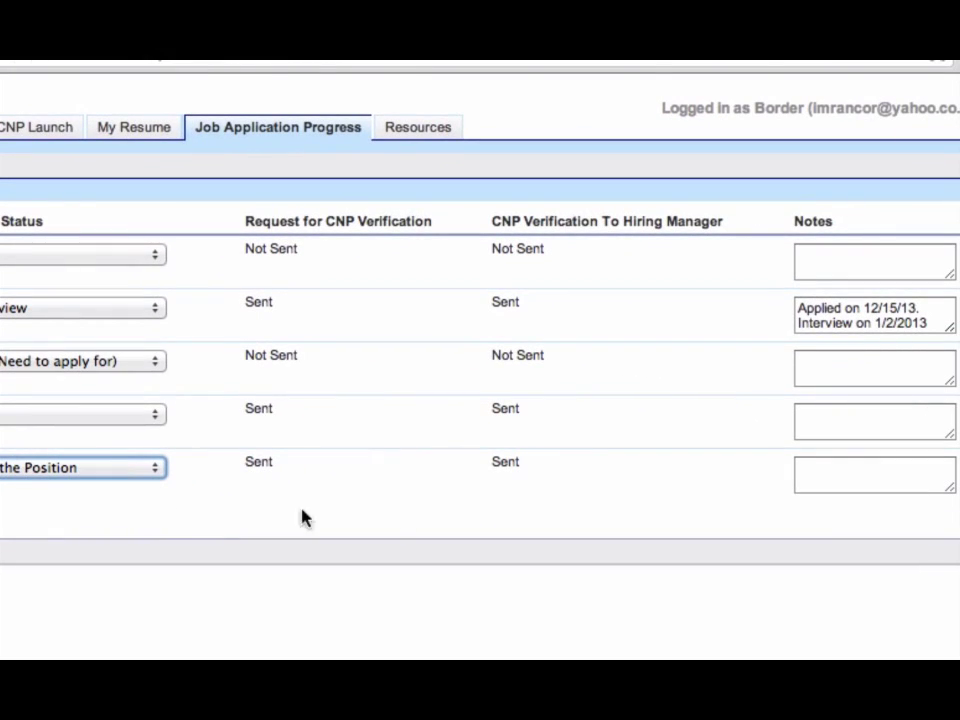
Add the note "Got the Job!" to the District Executive: Boy Scouts of America - Central Florida Council application
click(838, 467)
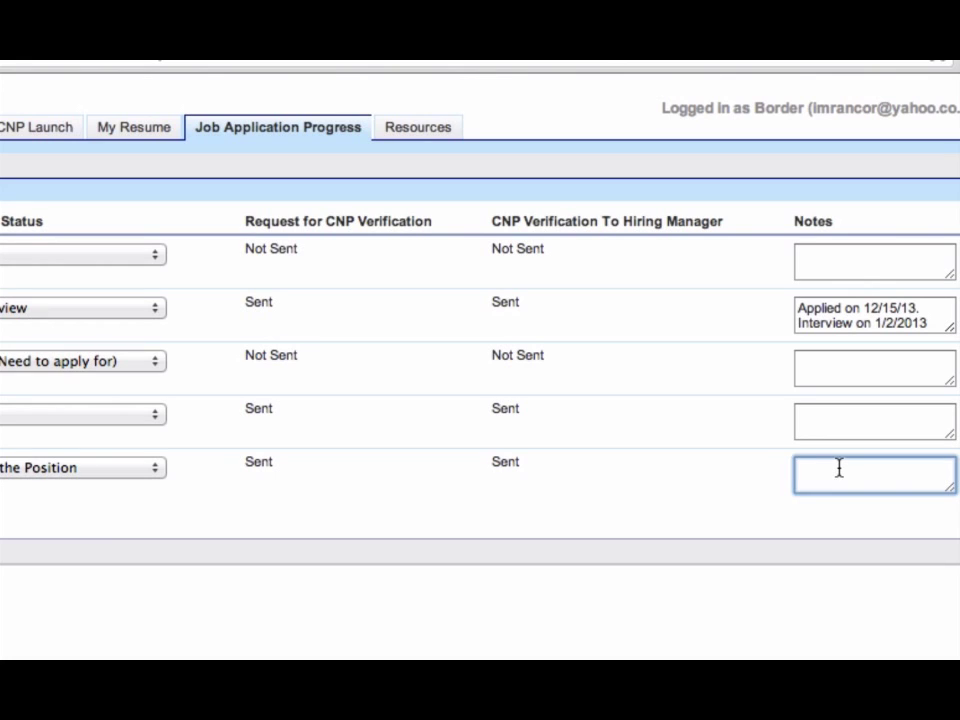
text(Got the Job!)
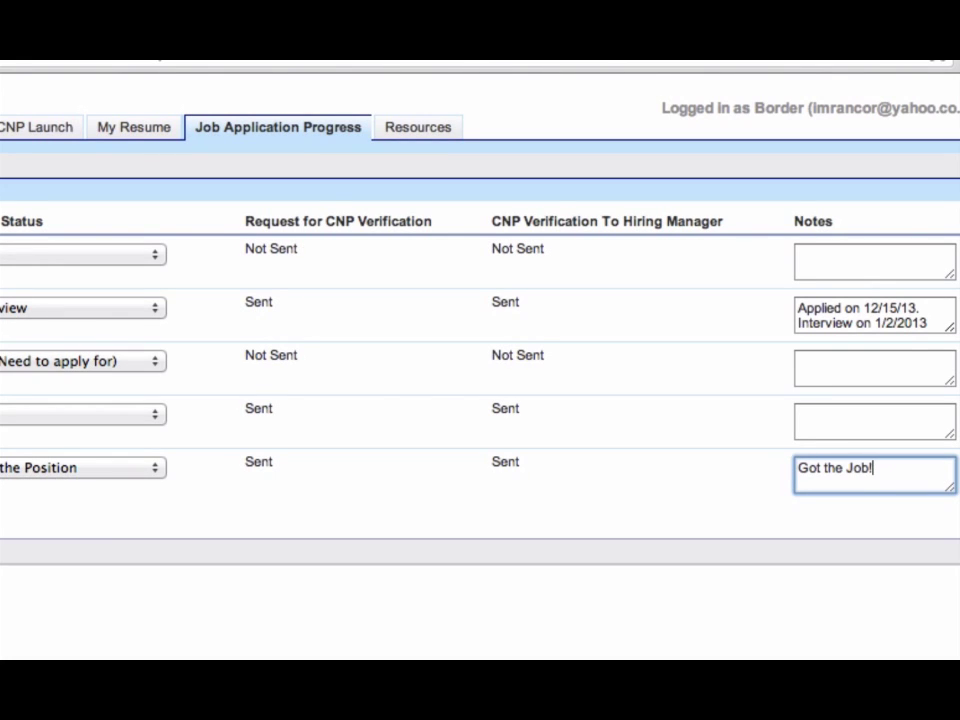